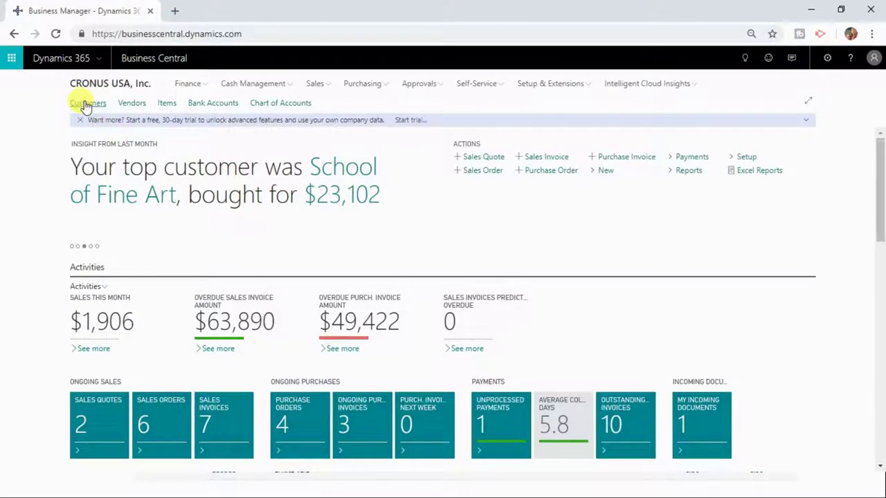
Step: Open the Customers list, scroll its columns right and back, then return to the home page
left_click(85, 104)
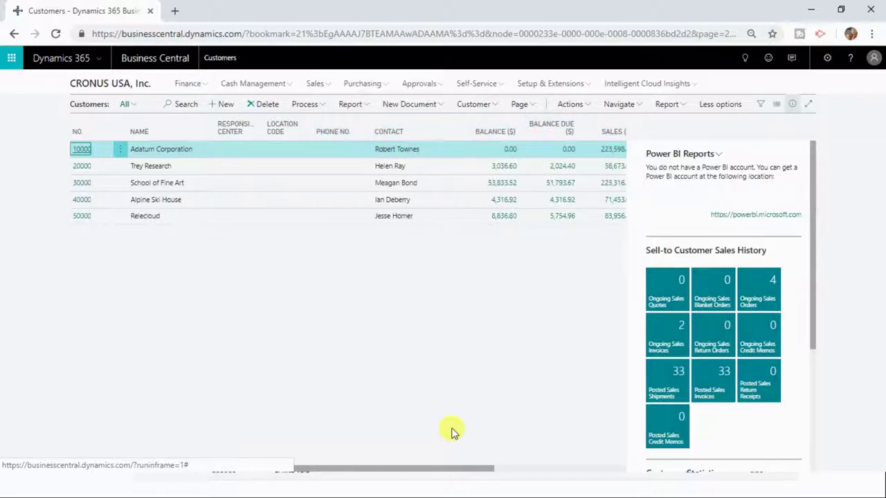
left_click_drag(443, 469, 602, 468)
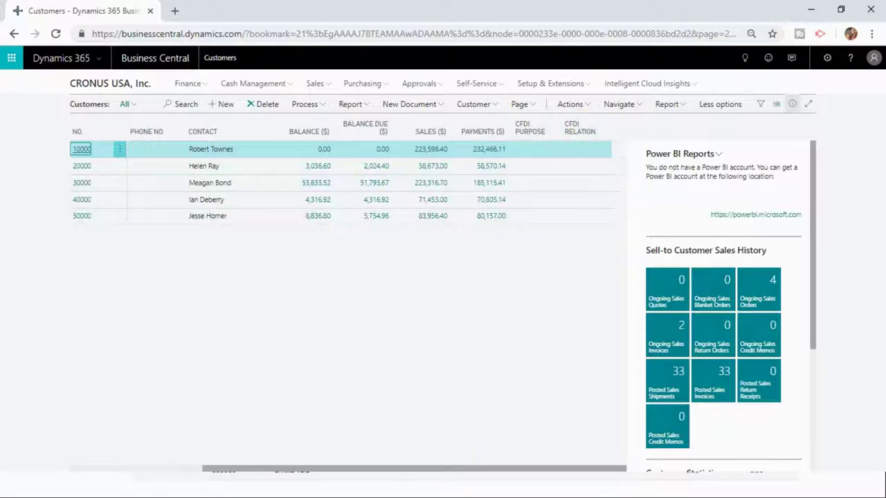
left_click_drag(429, 471, 115, 469)
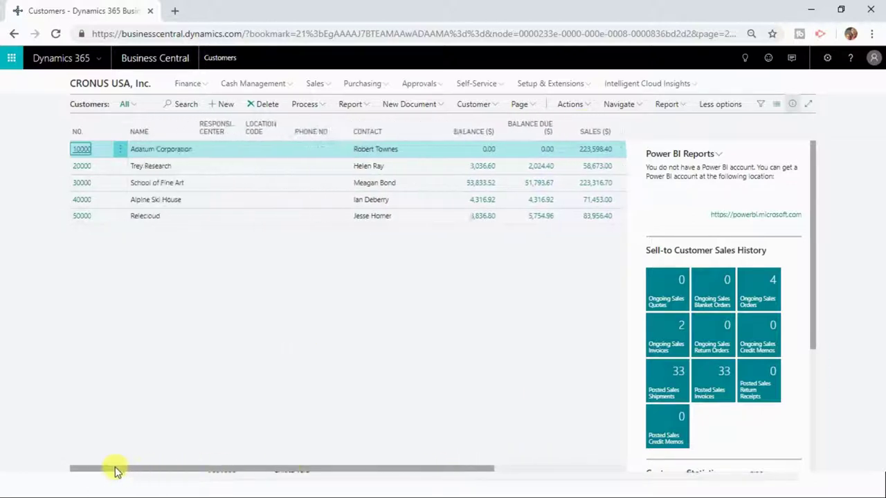
left_click(100, 82)
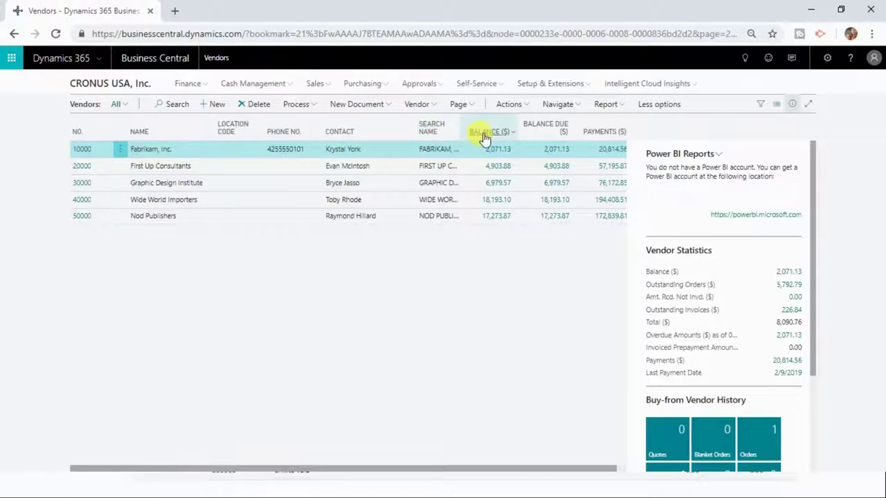
Step: Select and then deselect the five vendor rows, and return to the CRONUS USA, Inc. home page
left_click_drag(526, 235, 128, 149)
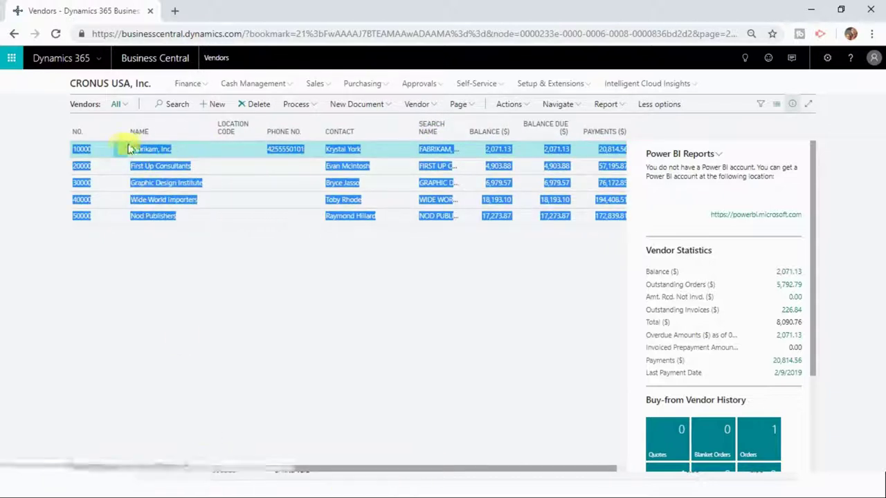
left_click(128, 270)
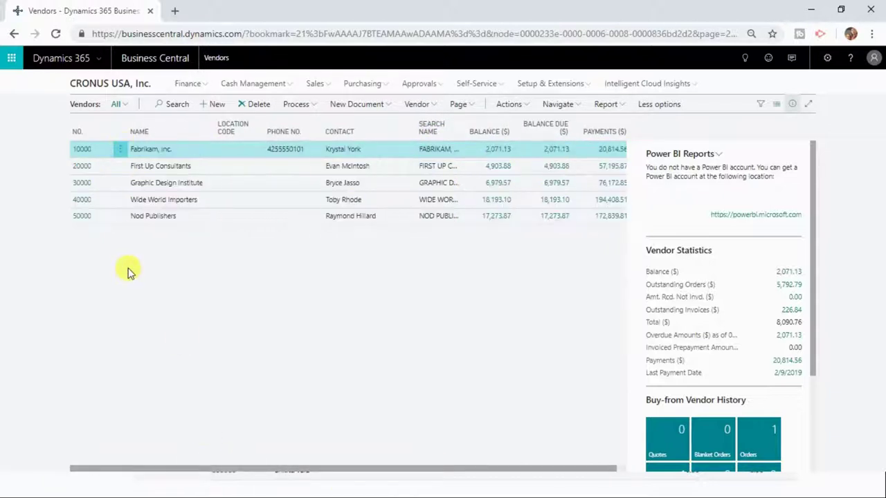
left_click(97, 82)
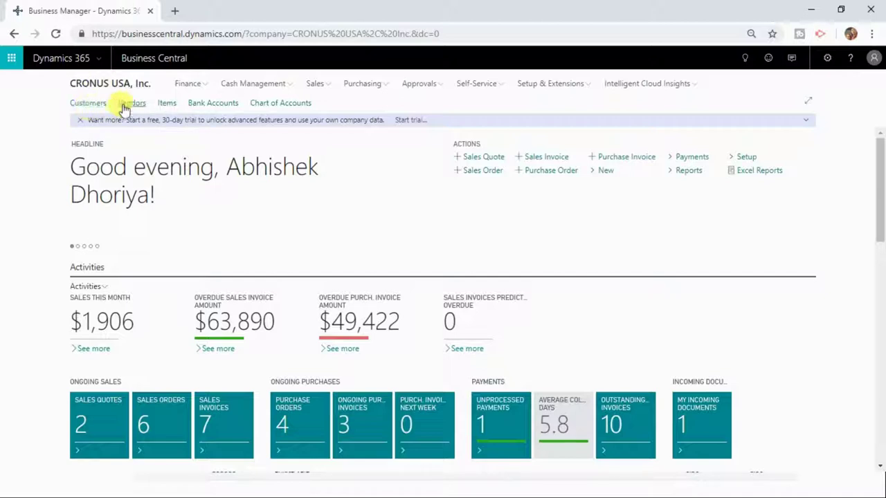
Step: Open the Items list, go home, reopen Items and display the List, Tall Tiles and Tiles layout choices
left_click(169, 104)
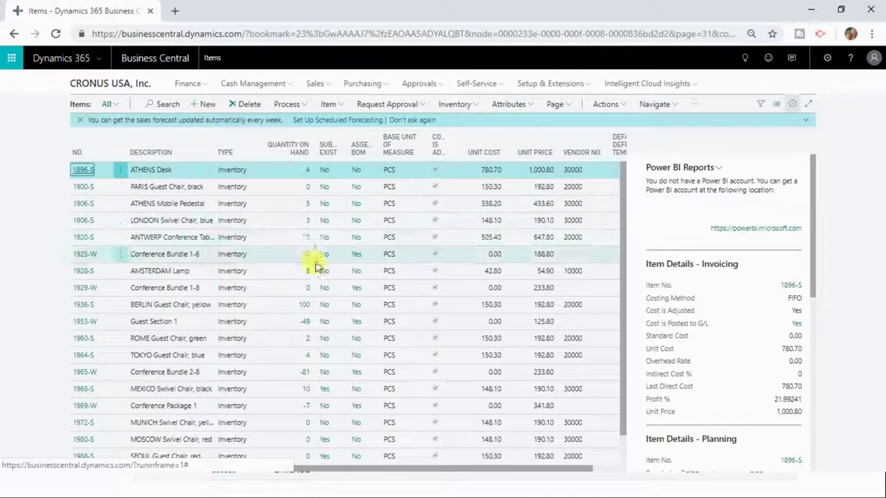
left_click(149, 58)
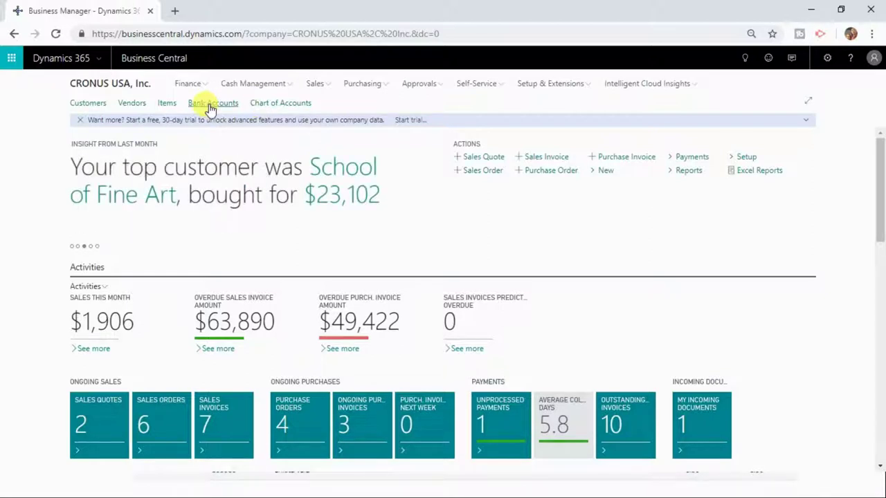
left_click(167, 104)
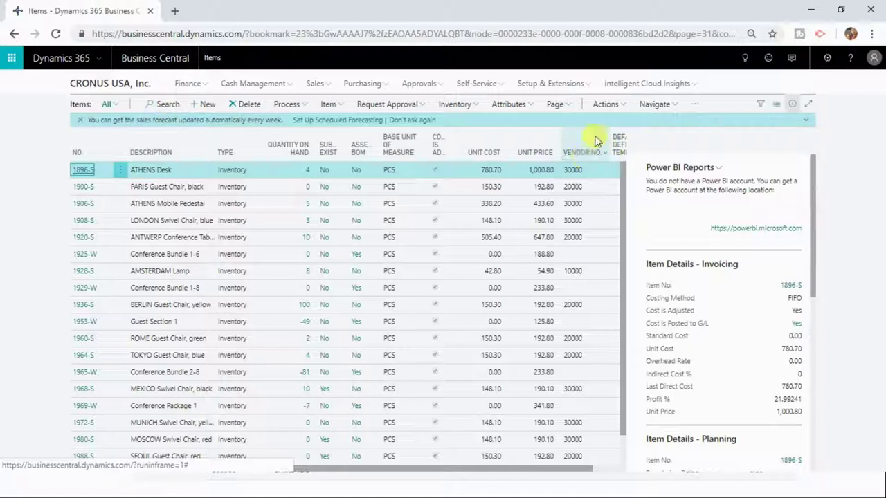
left_click(775, 106)
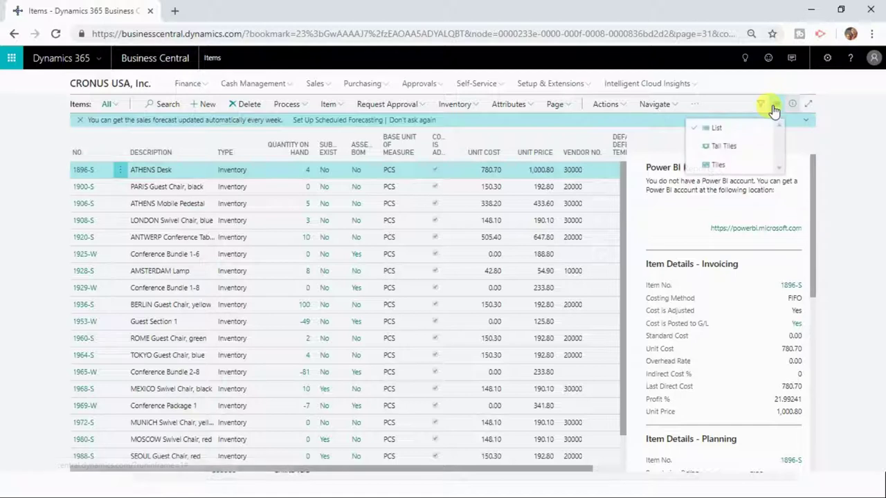
Step: View the items as Tall Tiles, then Tiles, and finally switch back to List layout
left_click(736, 145)
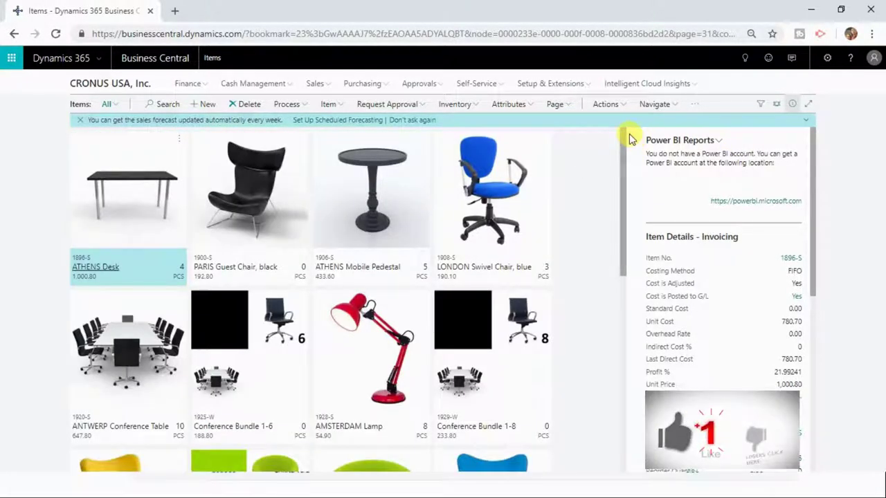
left_click_drag(629, 146, 619, 132)
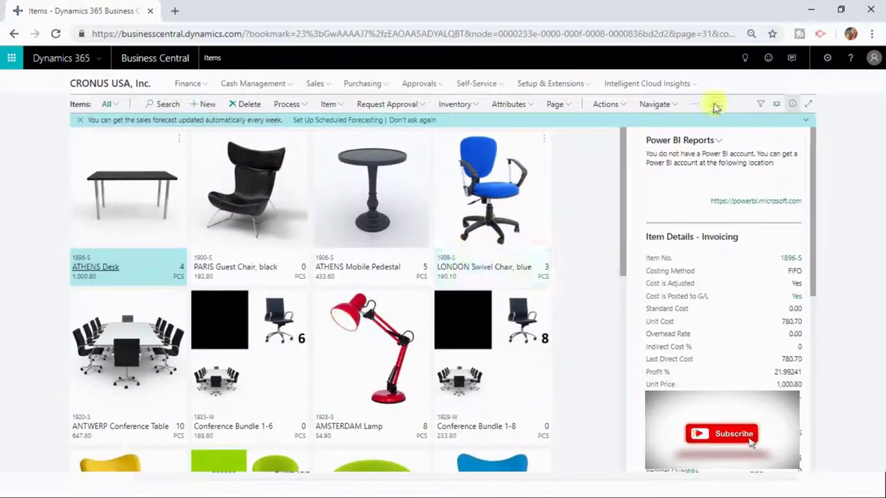
left_click(775, 104)
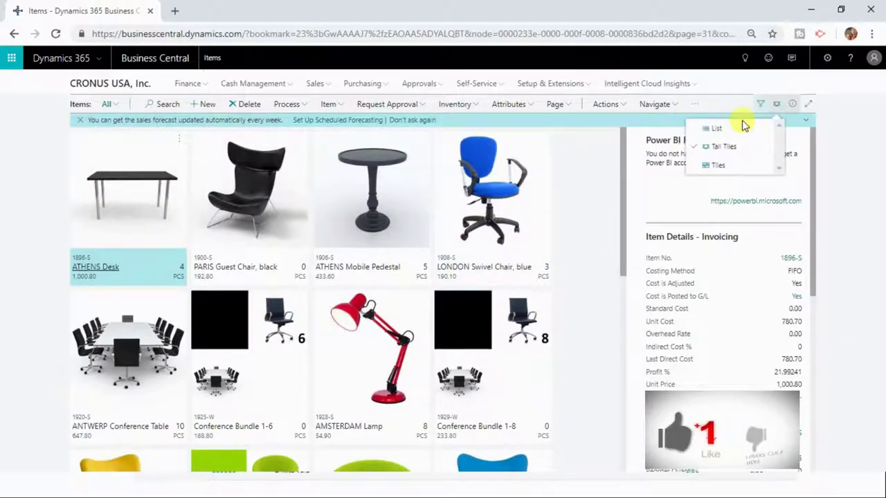
left_click(708, 167)
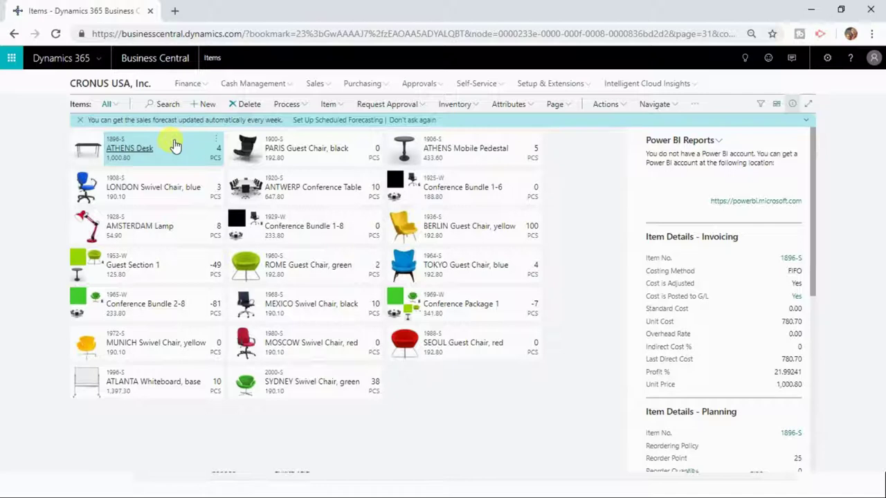
left_click(776, 104)
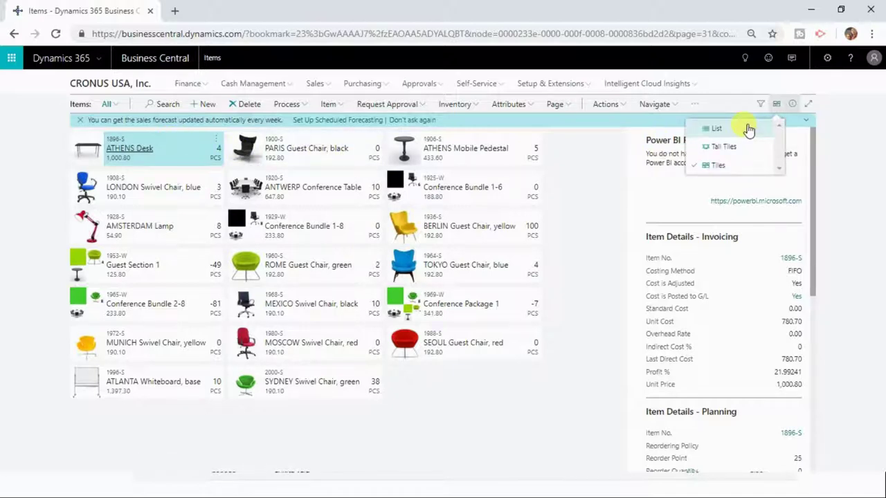
left_click(716, 129)
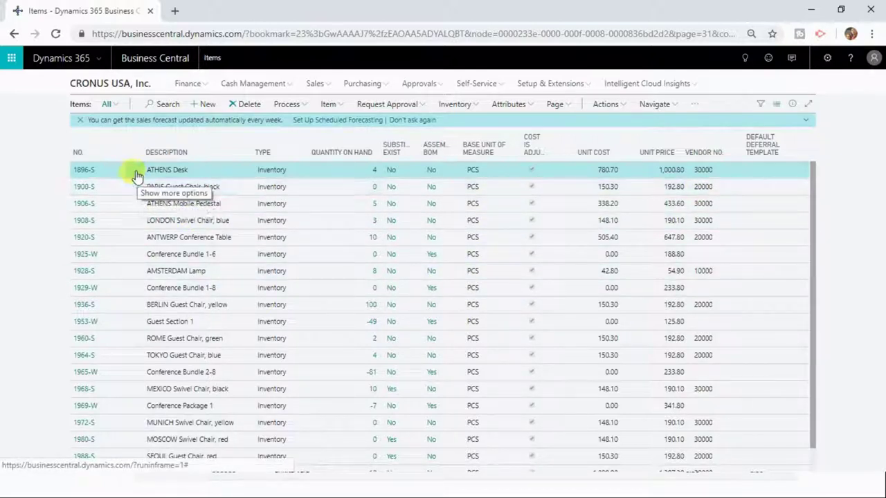
Step: Show the FactBox, browse details for items 1900-S, 1906-S and 1908-S, then close Items with Esc
left_click(158, 193)
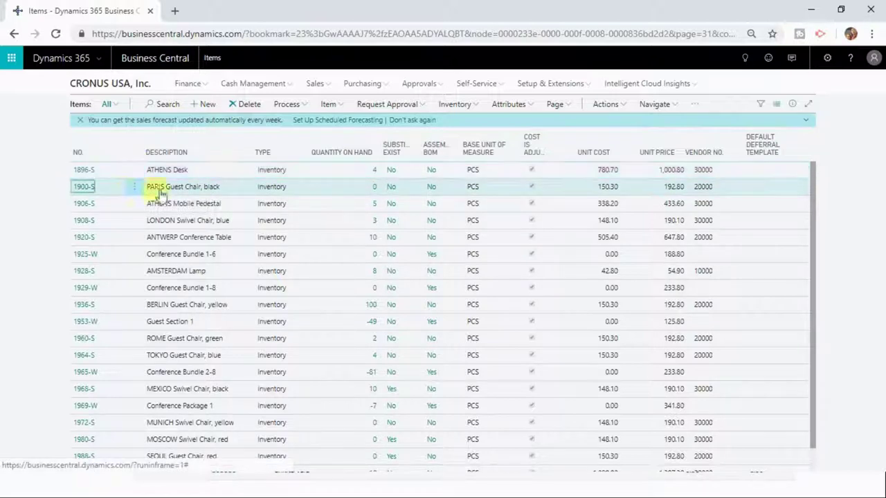
left_click(794, 106)
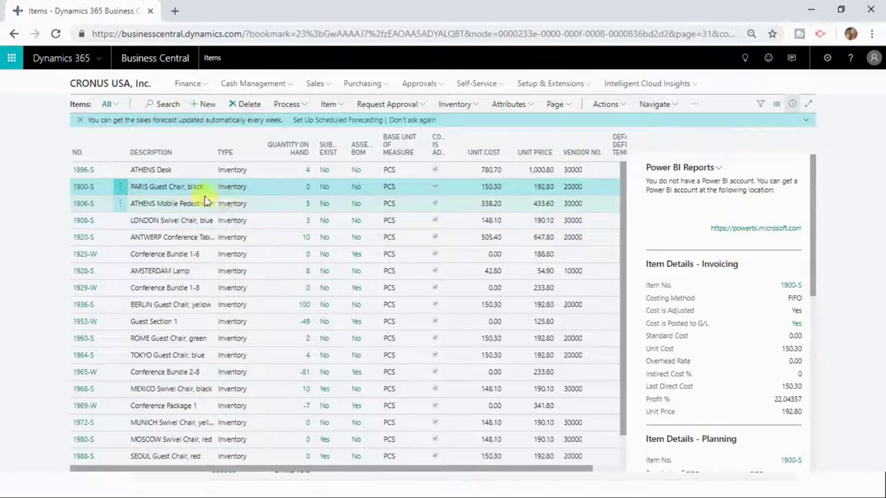
left_click_drag(813, 173, 827, 381)
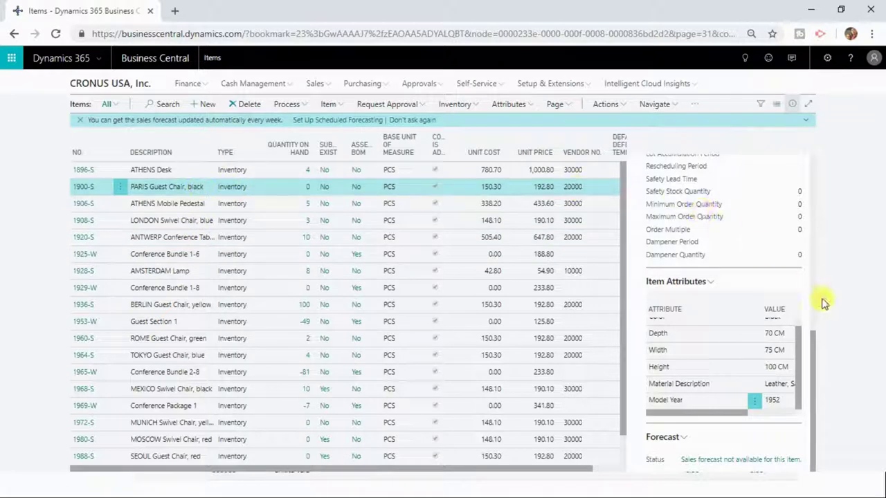
left_click(268, 208)
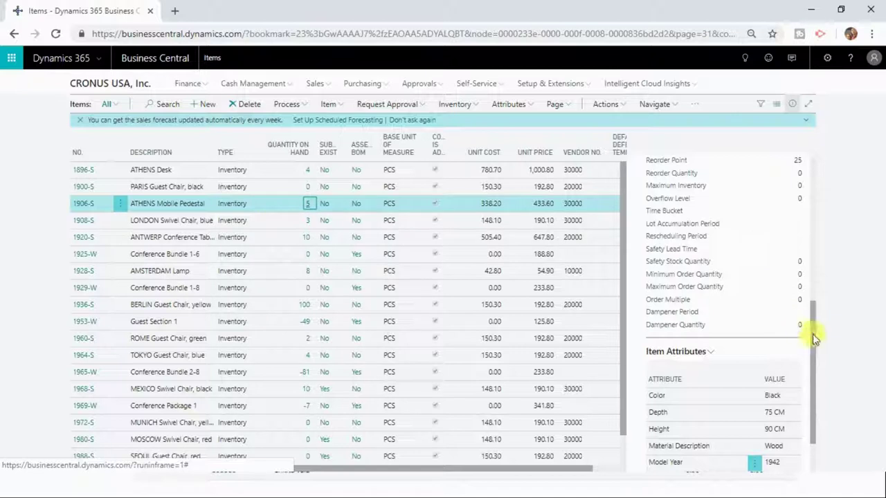
left_click_drag(816, 325, 816, 186)
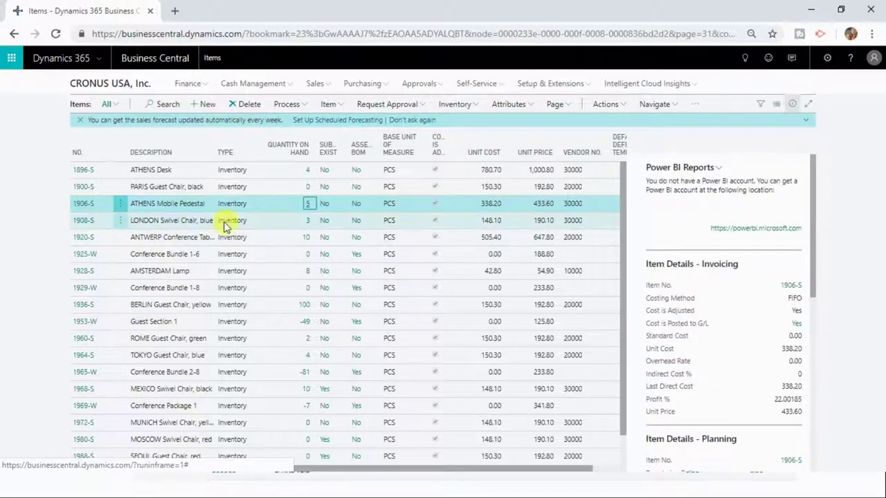
left_click(258, 219)
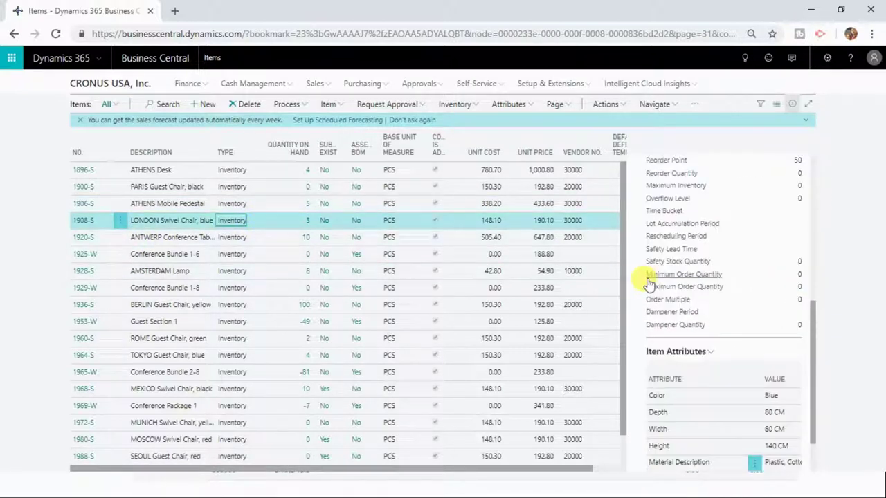
left_click_drag(813, 328, 827, 356)
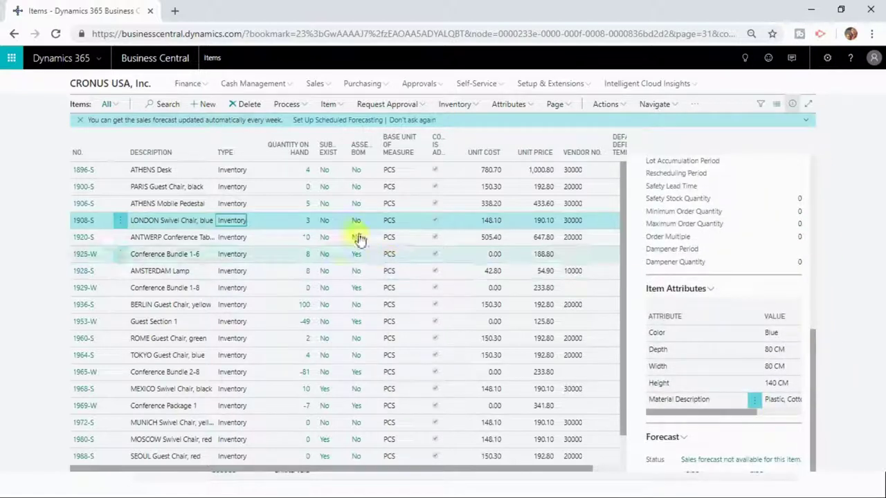
key("Escape")
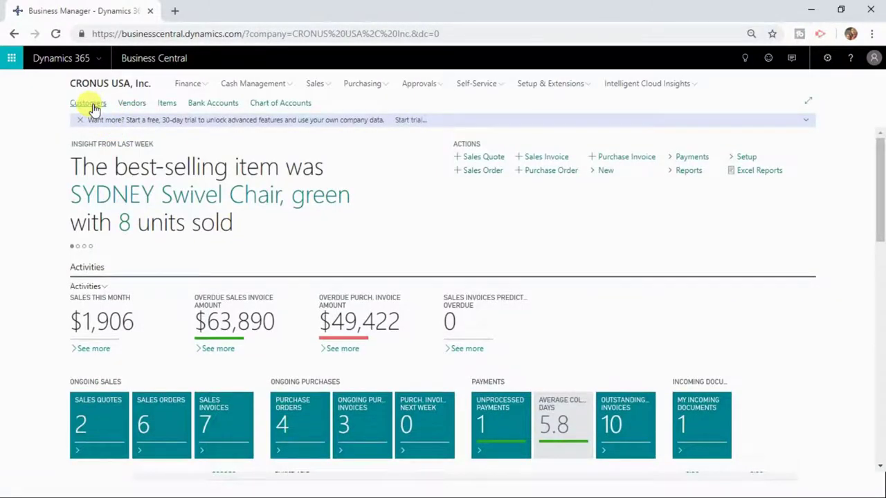
Step: Open the Customers list and view it as Tall Tiles, then as Tiles
left_click(93, 107)
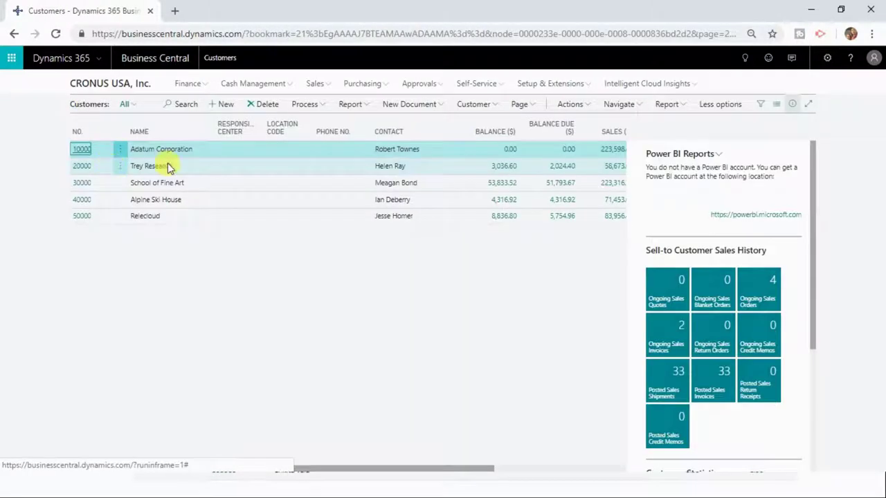
left_click(777, 107)
left_click(736, 144)
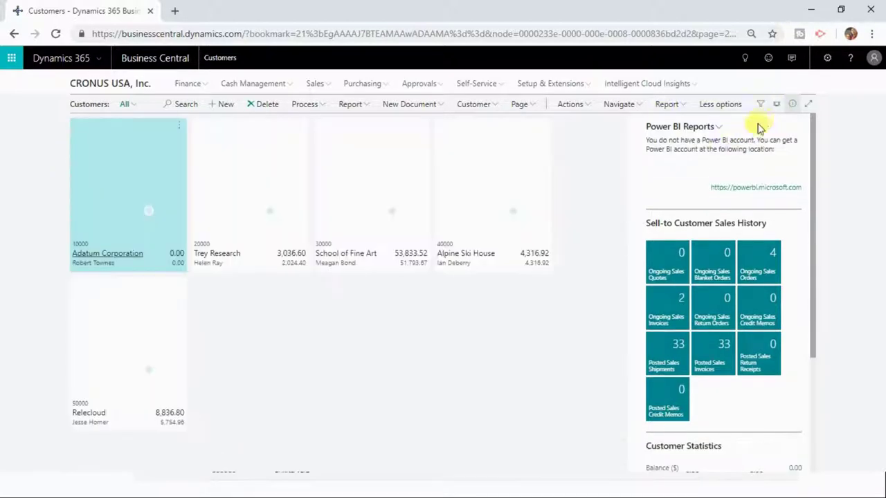
left_click(778, 104)
left_click(737, 166)
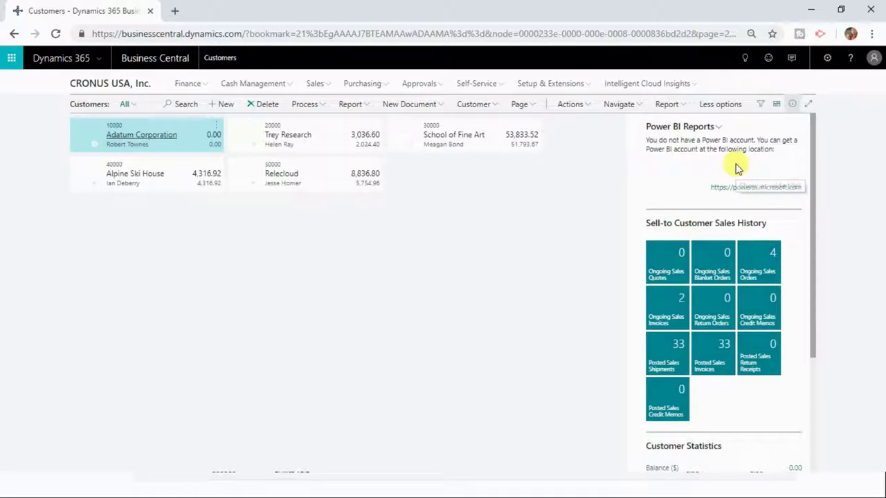
Step: Hide and restore the FactBox pane, then bring up the layout choices
left_click(790, 108)
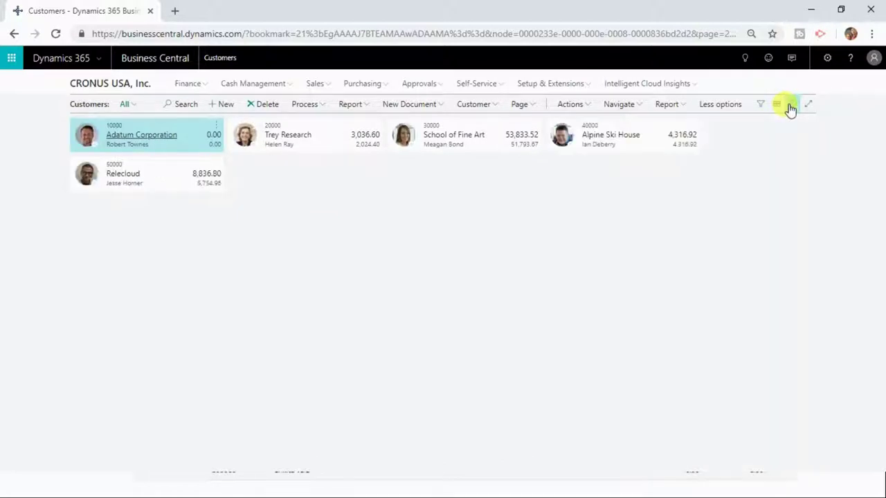
left_click(790, 107)
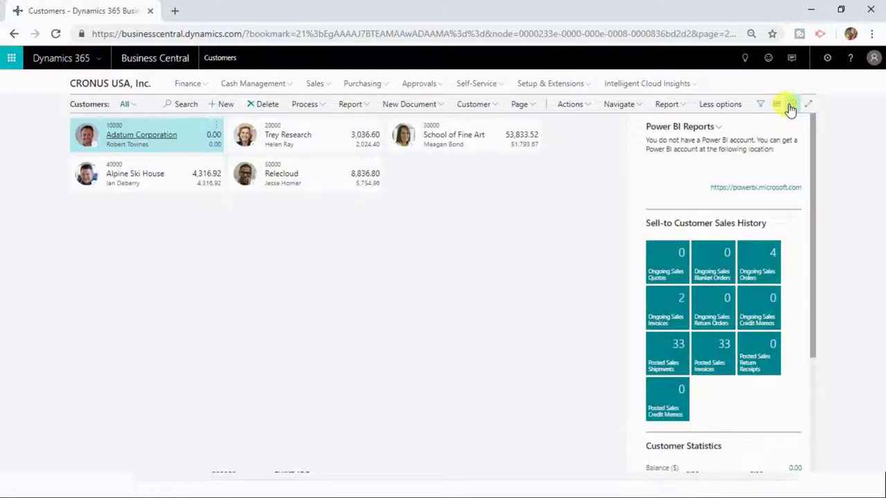
left_click(776, 104)
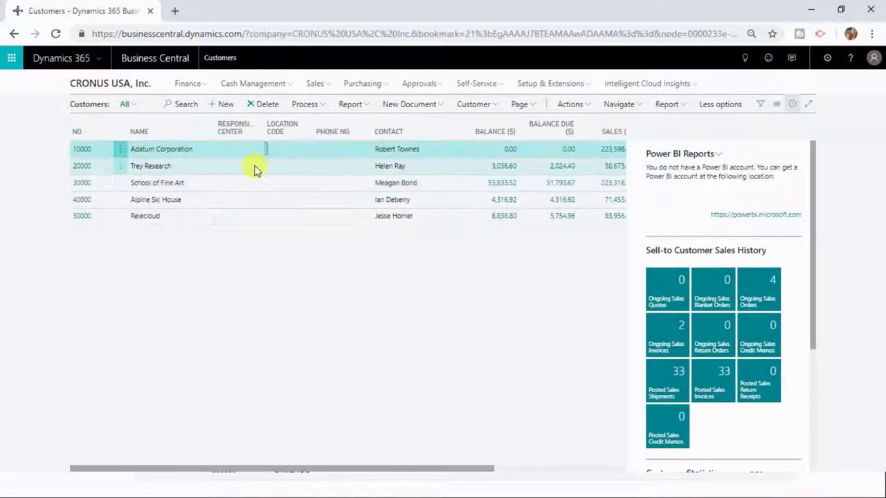
Step: Return customers to List layout, view School of Fine Art, Alpine Ski House and Relecloud, then open search
left_click(256, 168)
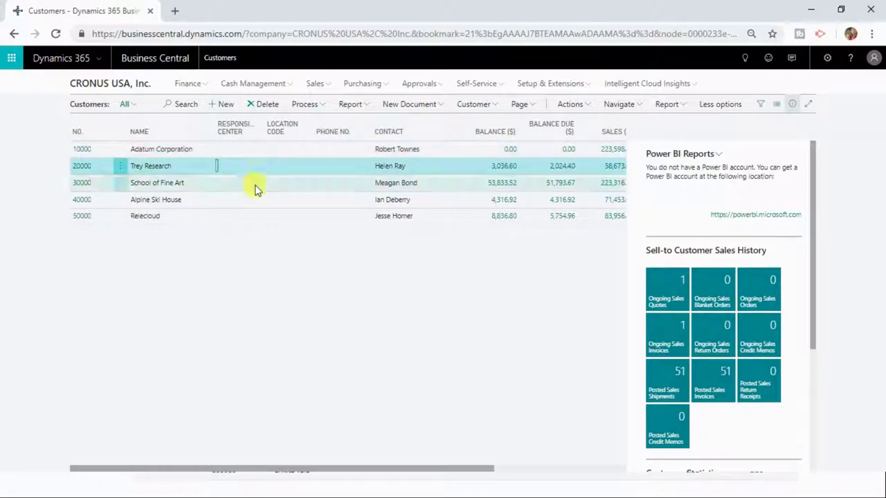
left_click(253, 186)
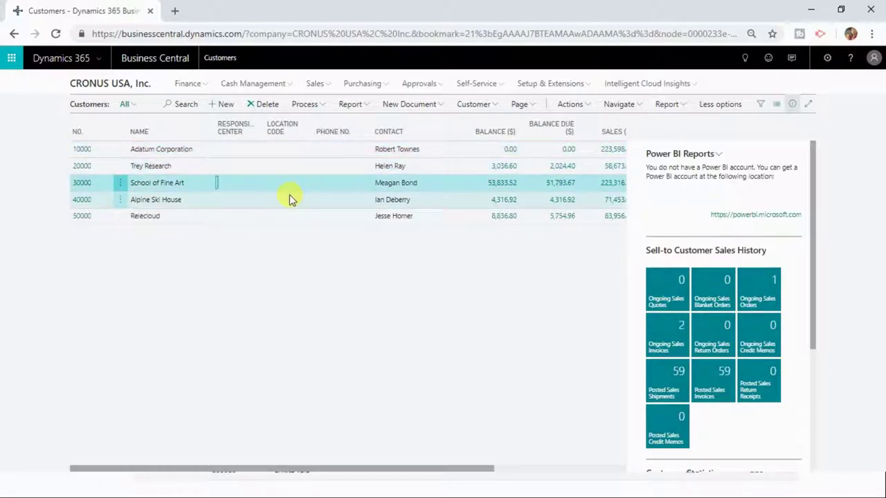
left_click(289, 199)
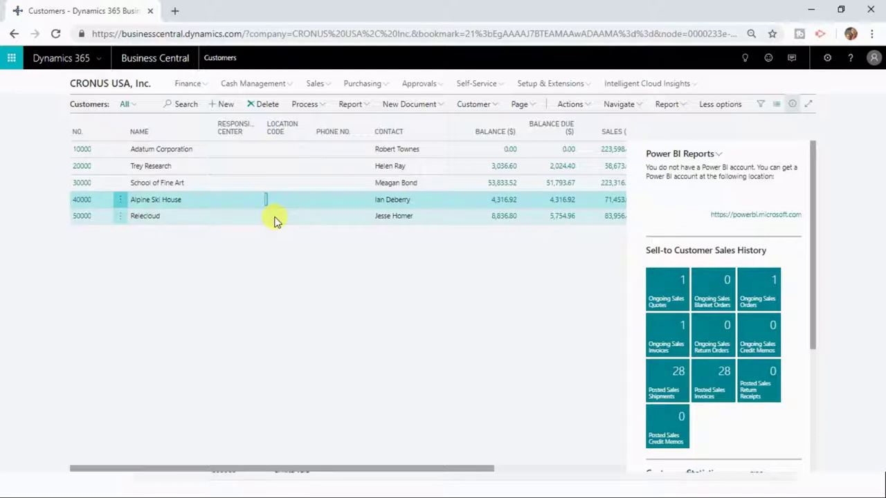
left_click(275, 219)
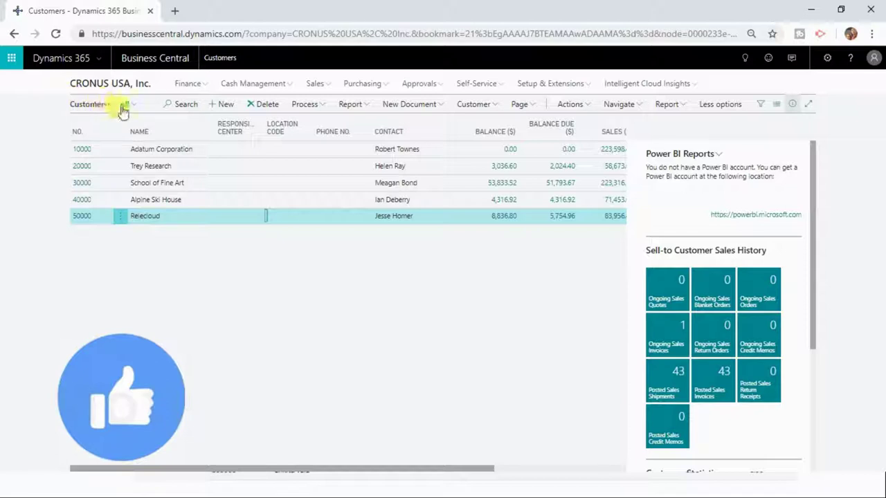
left_click(178, 108)
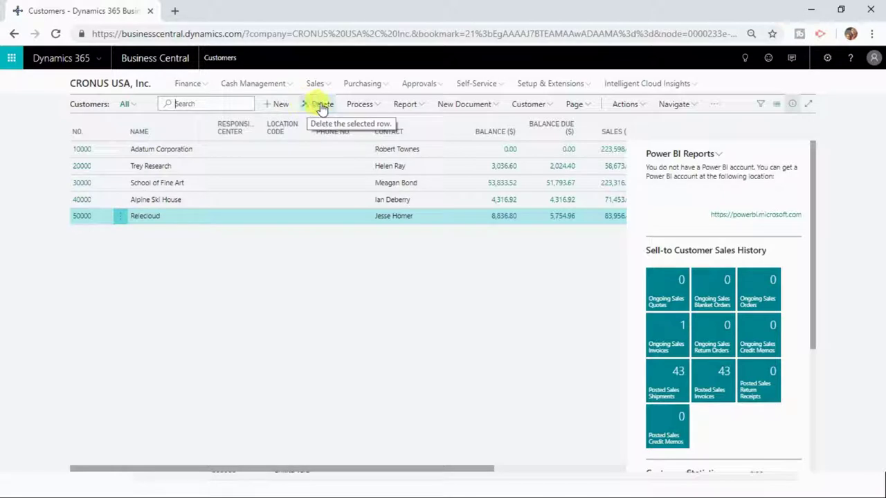
left_click(311, 105)
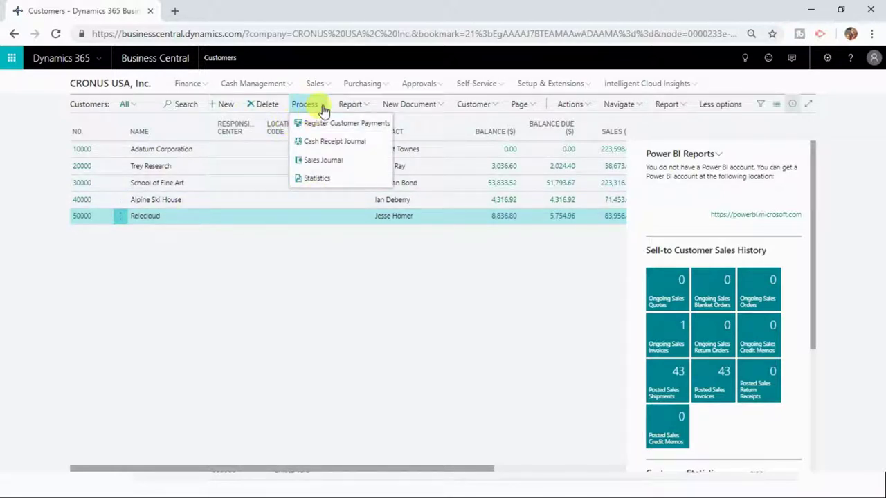
left_click(365, 109)
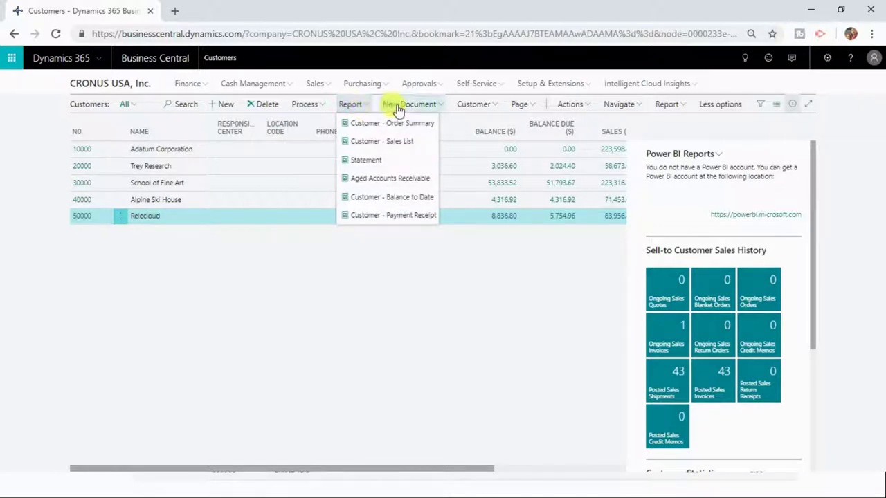
left_click(438, 105)
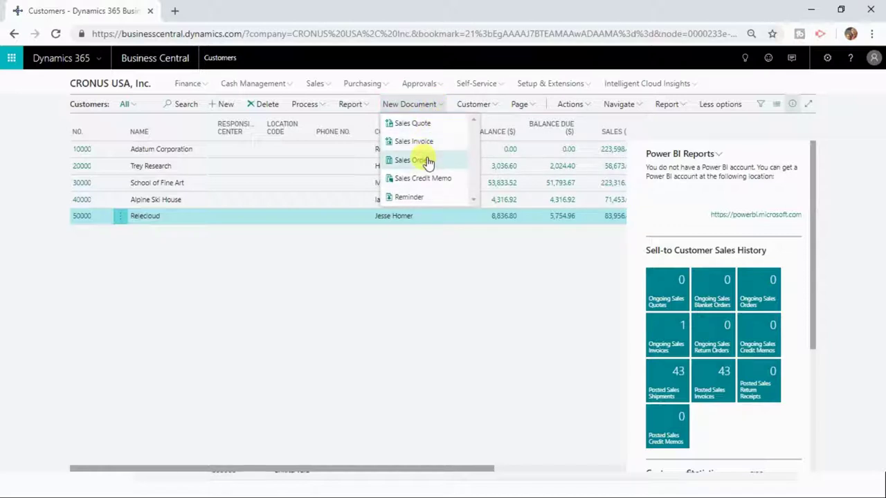
left_click(488, 109)
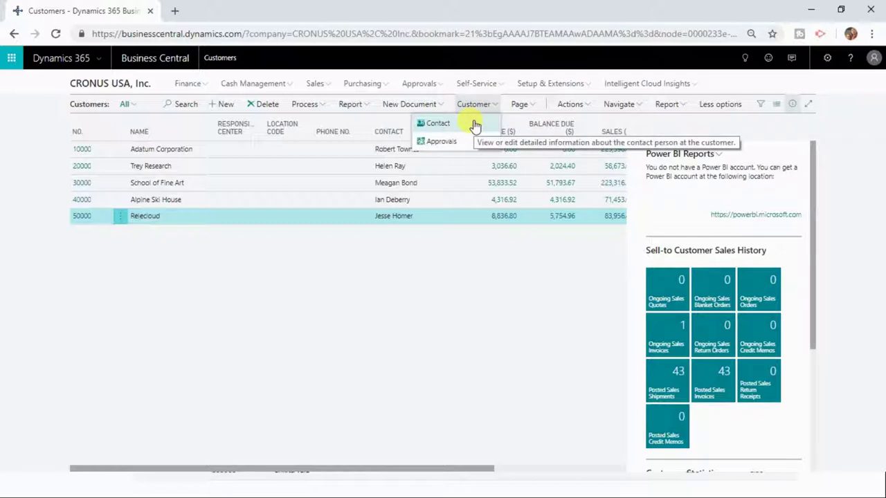
left_click(532, 108)
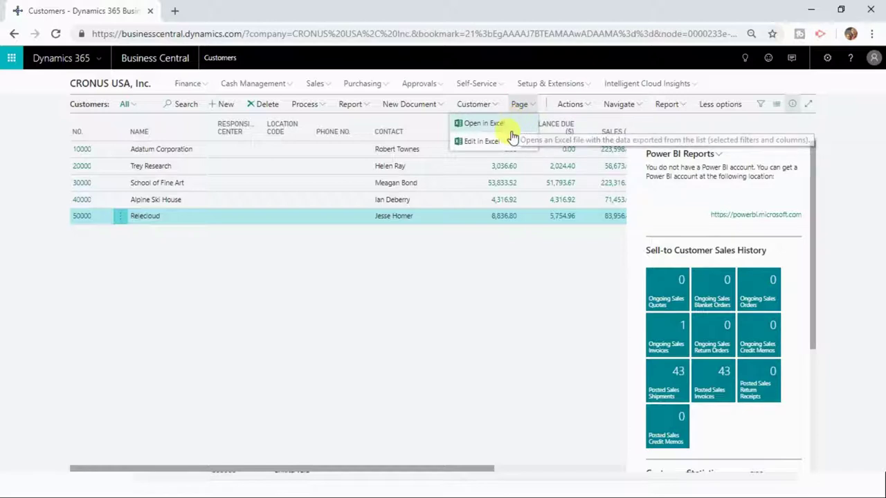
left_click(584, 106)
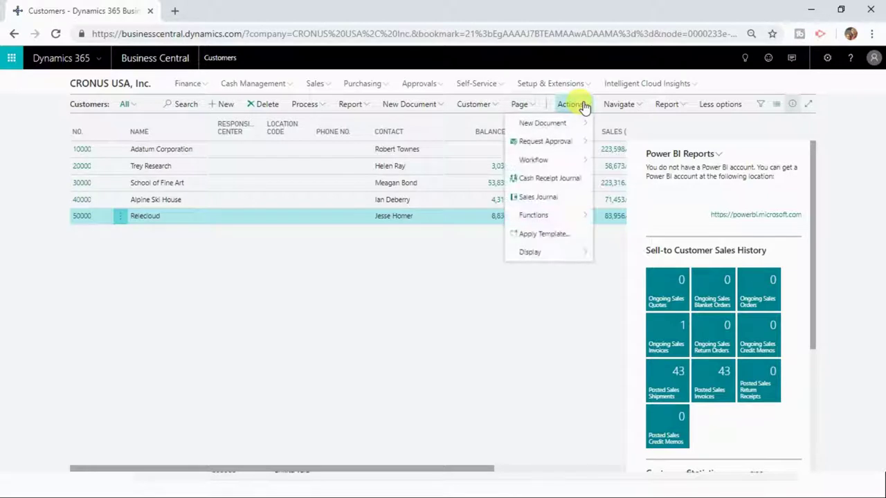
left_click(621, 106)
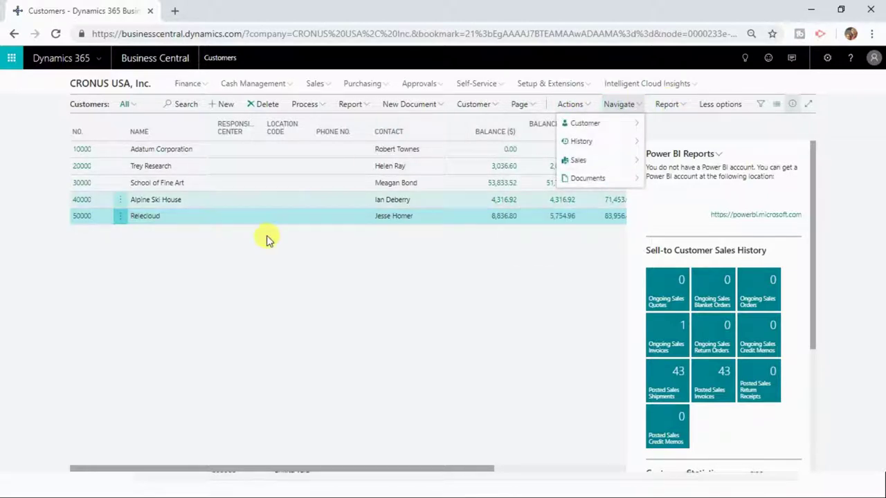
left_click(243, 240)
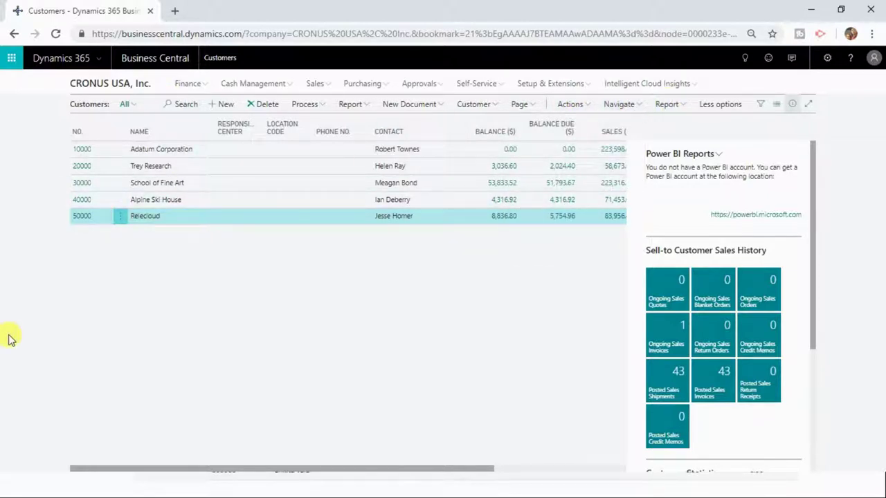